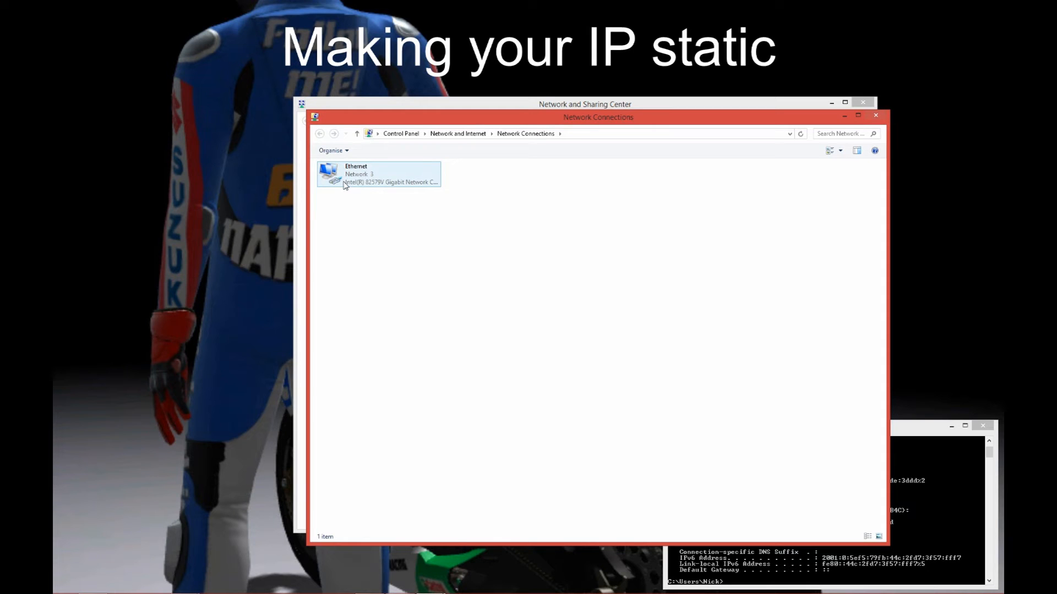
# Open the Internet Protocol Version 4 (TCP/IPv4) properties of the Ethernet connection, with the Command Prompt's IP configuration moved into view
pyautogui.rightClick(344, 177)
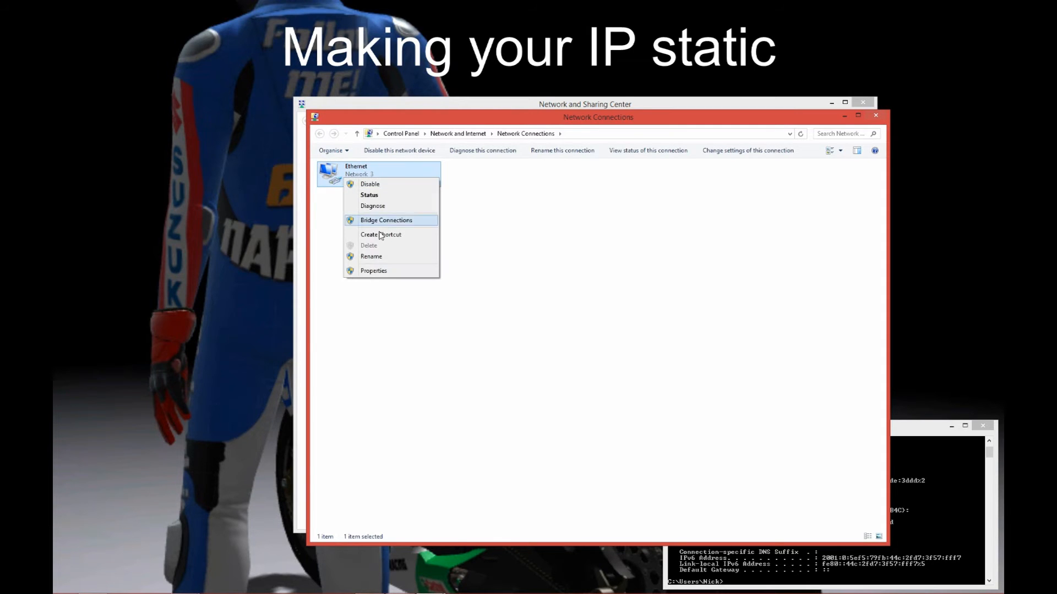
pyautogui.click(384, 271)
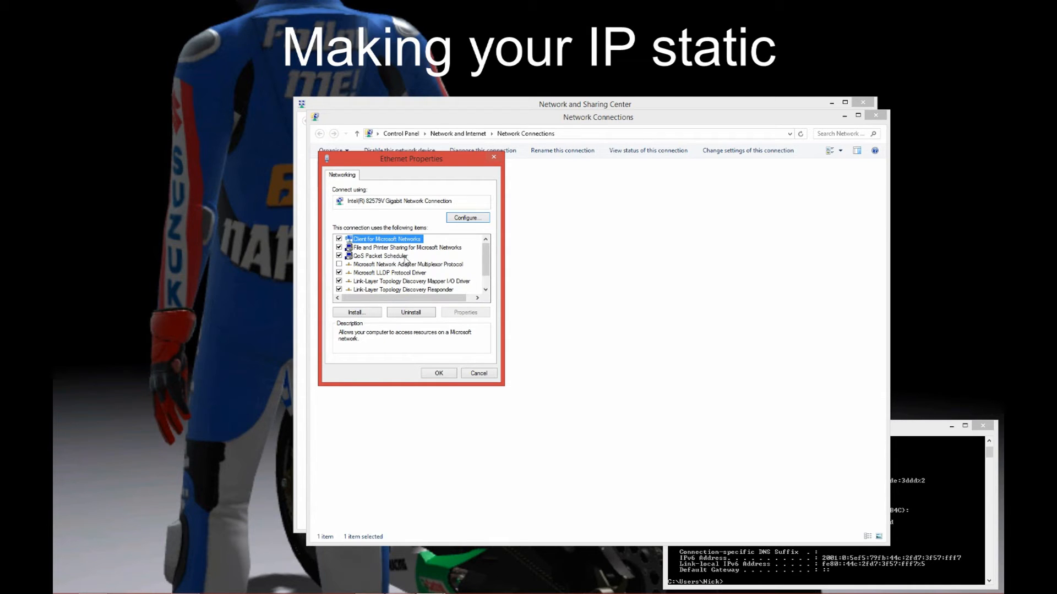
pyautogui.moveTo(488, 256); pyautogui.dragTo(488, 272)
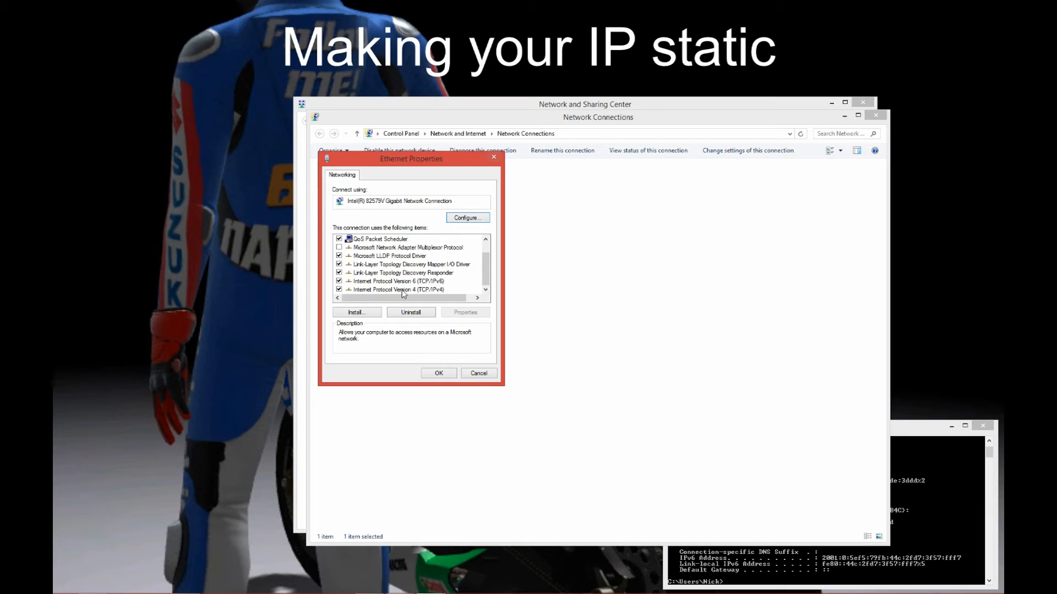
pyautogui.moveTo(896, 433); pyautogui.dragTo(803, 203)
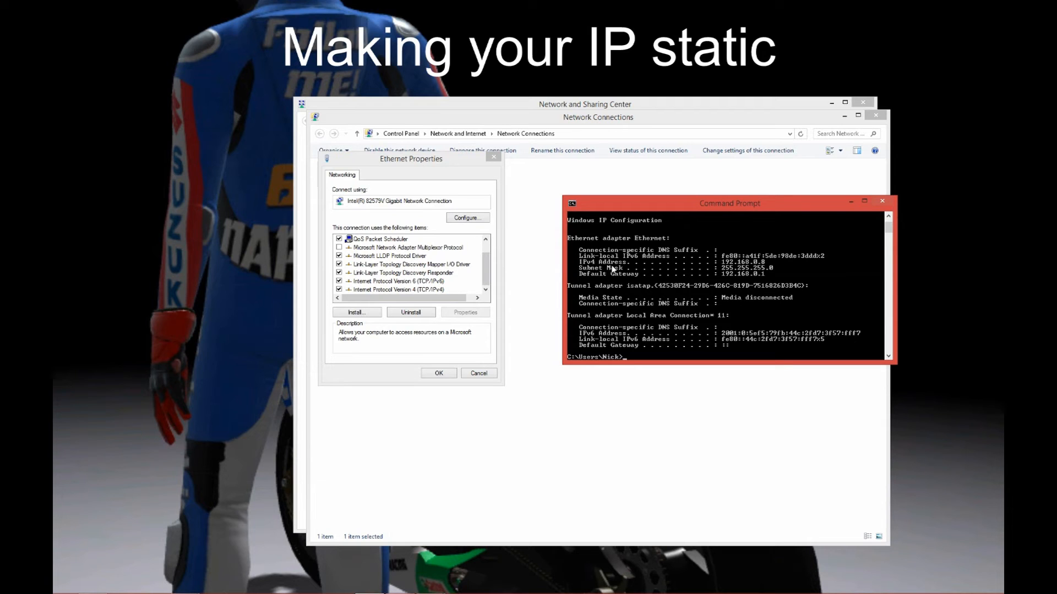
pyautogui.click(427, 170)
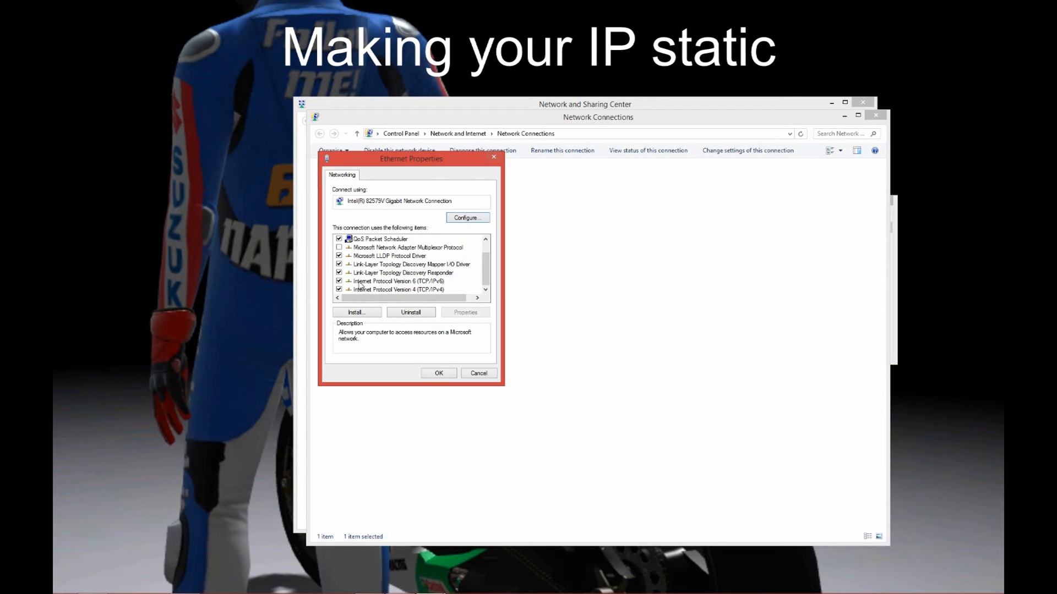
pyautogui.click(415, 290)
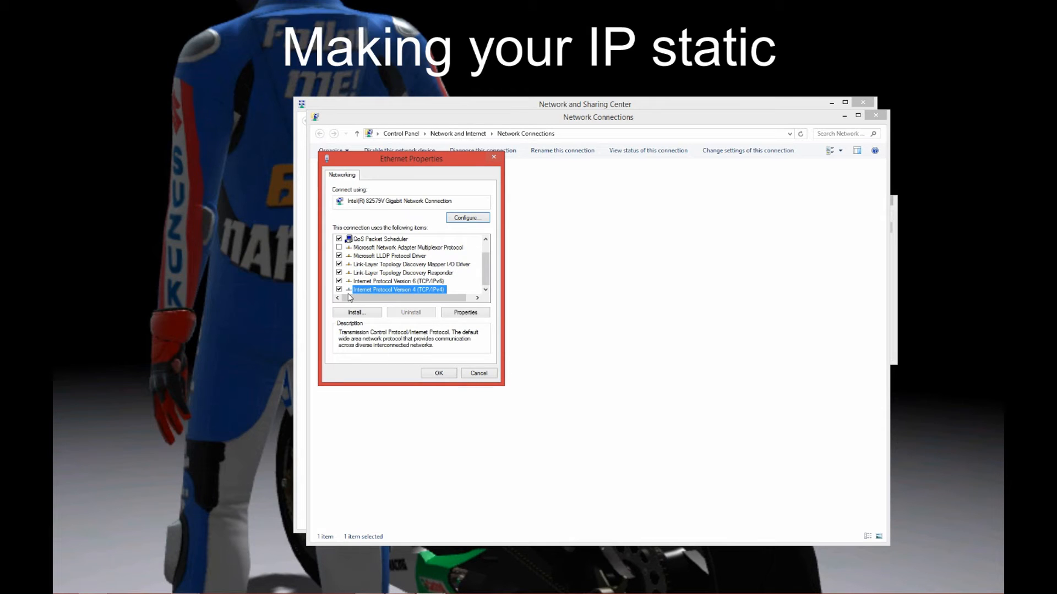
pyautogui.click(457, 313)
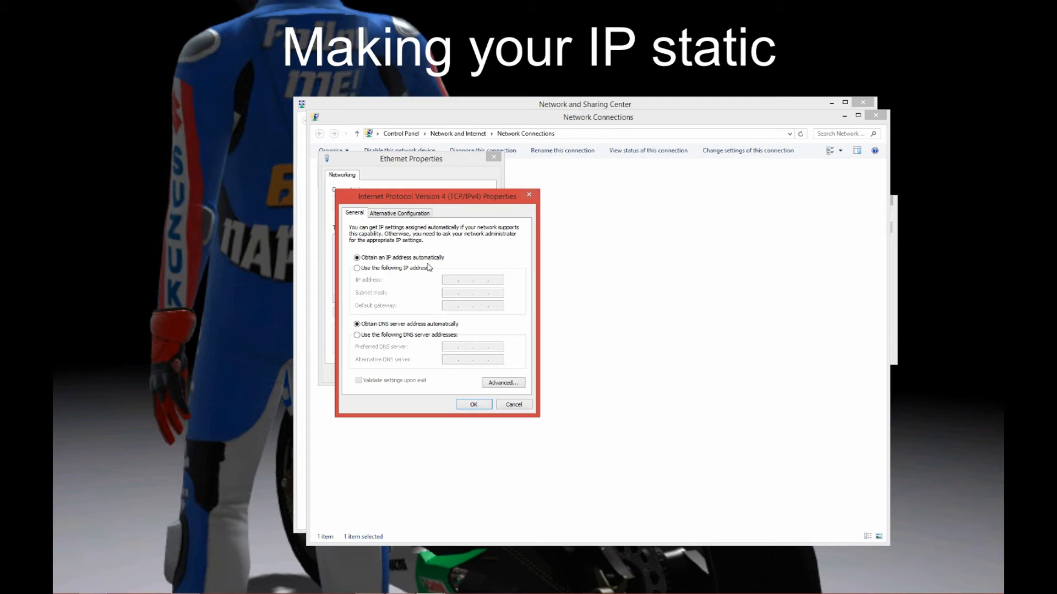
# Switch to a manually specified IP address and set it to 192.168.0.8, matching the IPv4 address in Command Prompt
pyautogui.click(357, 269)
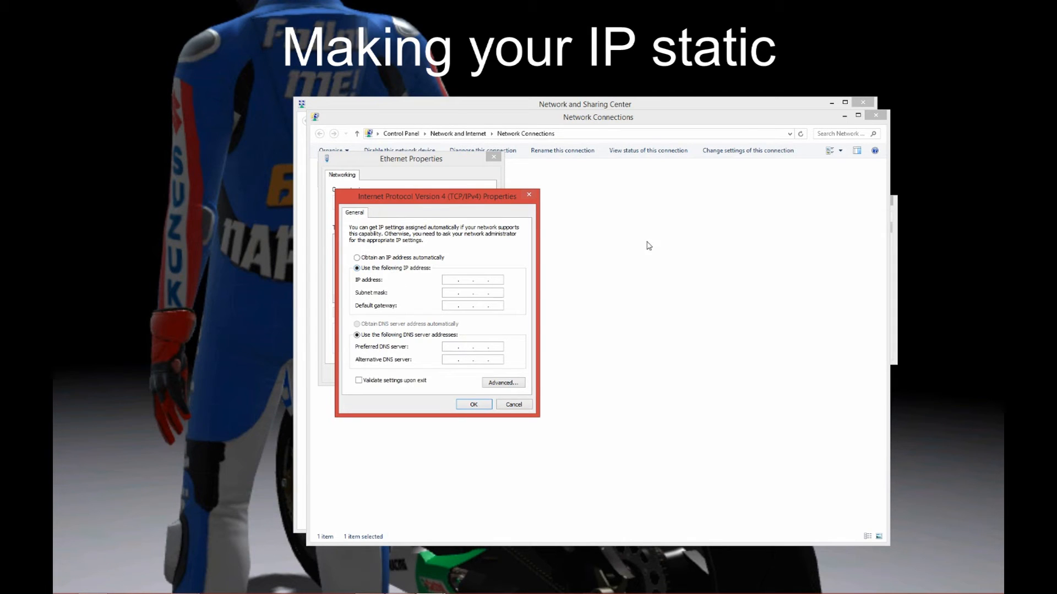
pyautogui.click(374, 586)
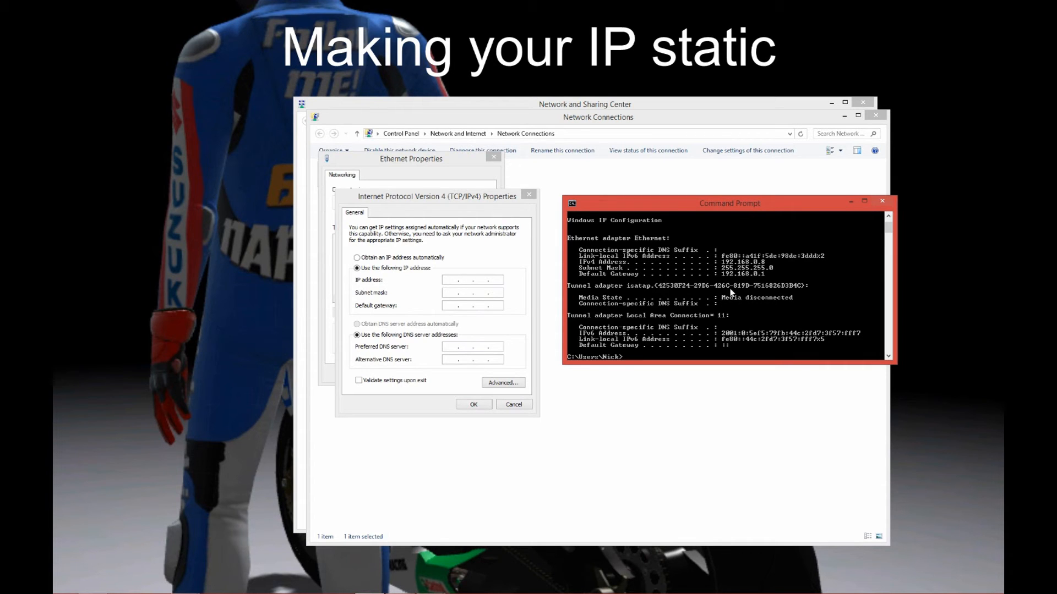
pyautogui.click(448, 280)
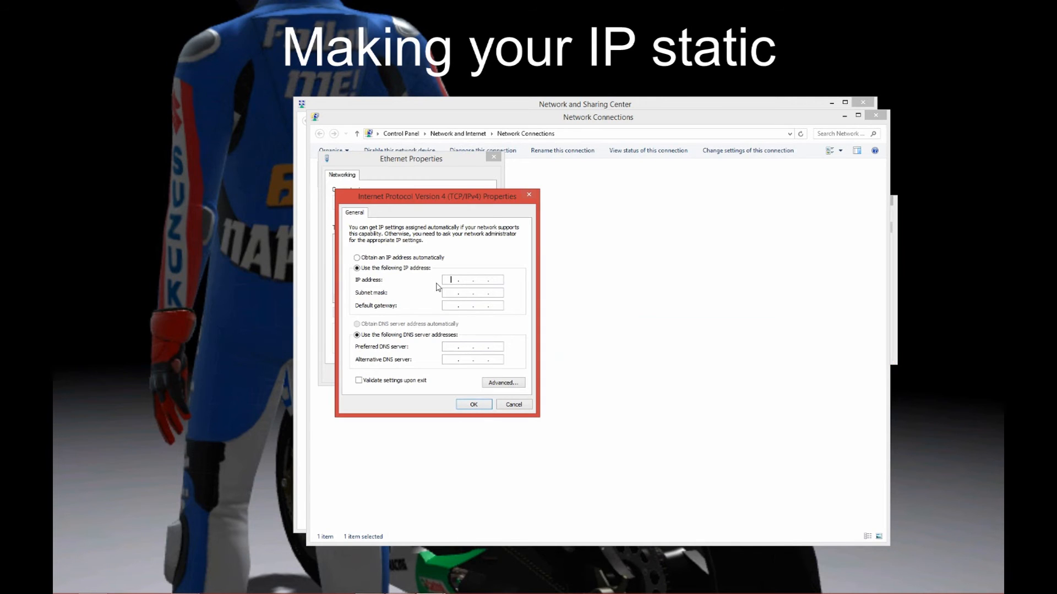
pyautogui.write('192')
pyautogui.click(892, 261)
pyautogui.moveTo(762, 213); pyautogui.dragTo(738, 22)
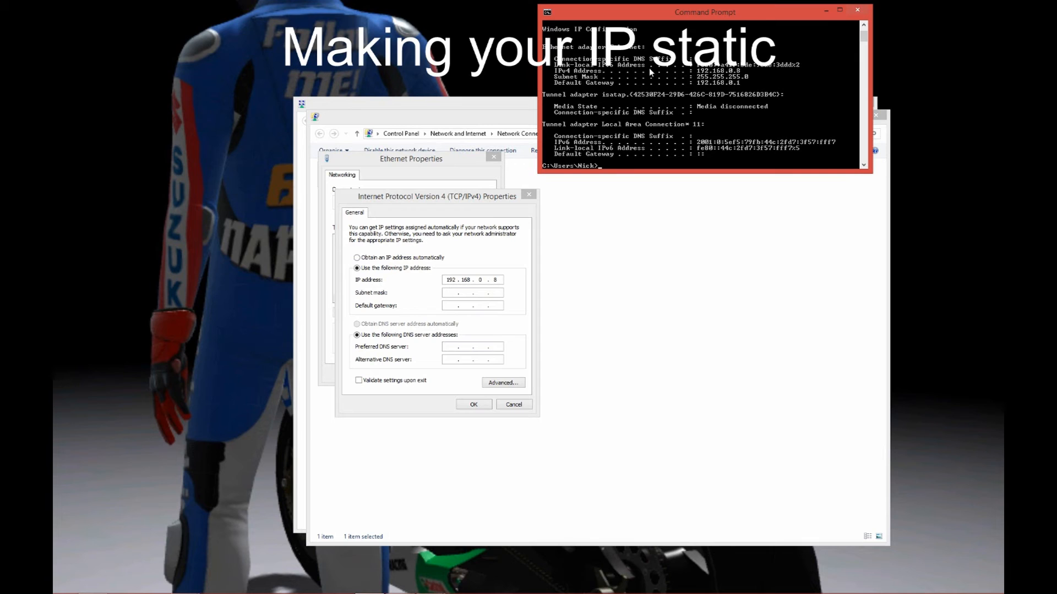
# Set the subnet mask to 255.255.255.0 and the default gateway to 192.168.0.1, matching the Command Prompt output
pyautogui.click(446, 293)
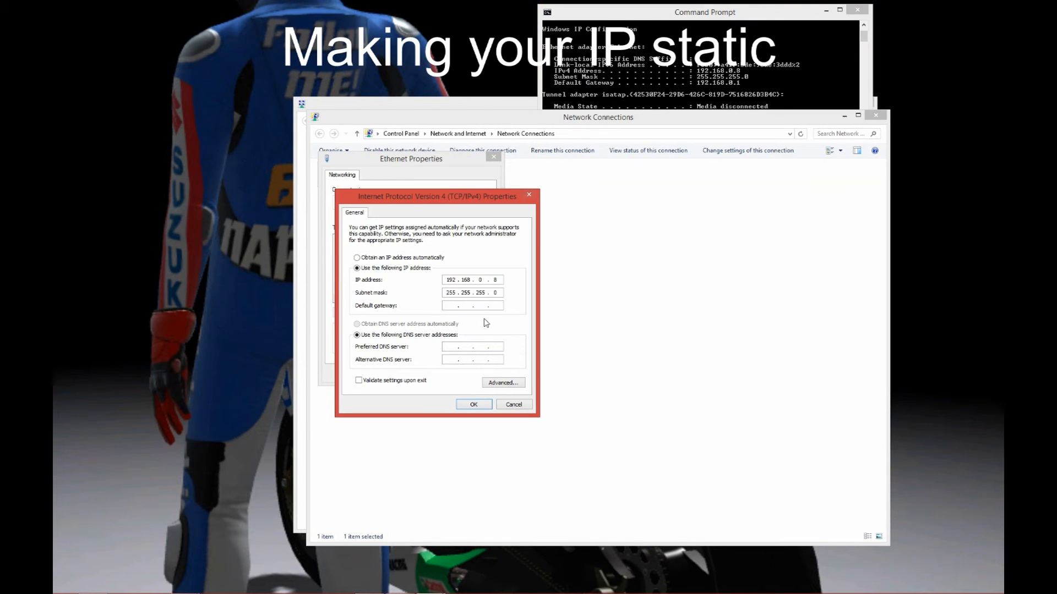
pyautogui.click(450, 307)
pyautogui.click(646, 16)
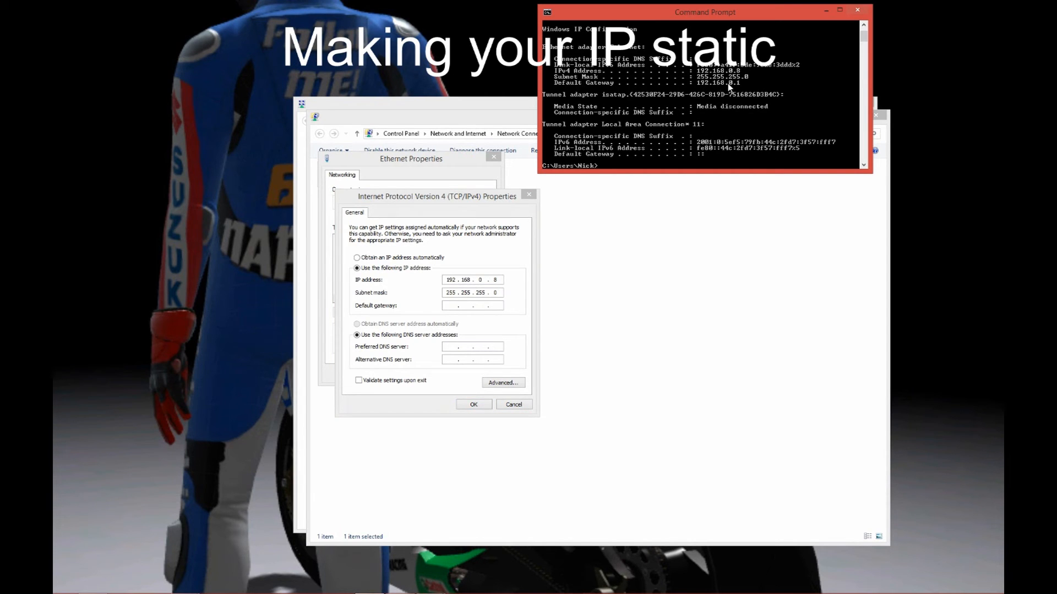
pyautogui.click(450, 305)
pyautogui.write('192 . 168 . 0 . 1')
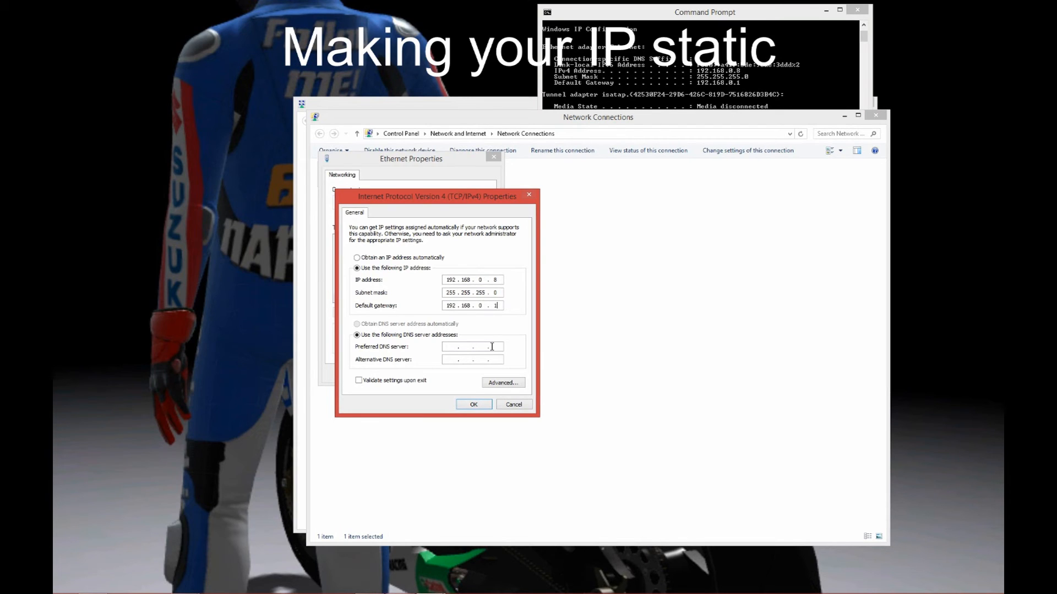
pyautogui.click(637, 24)
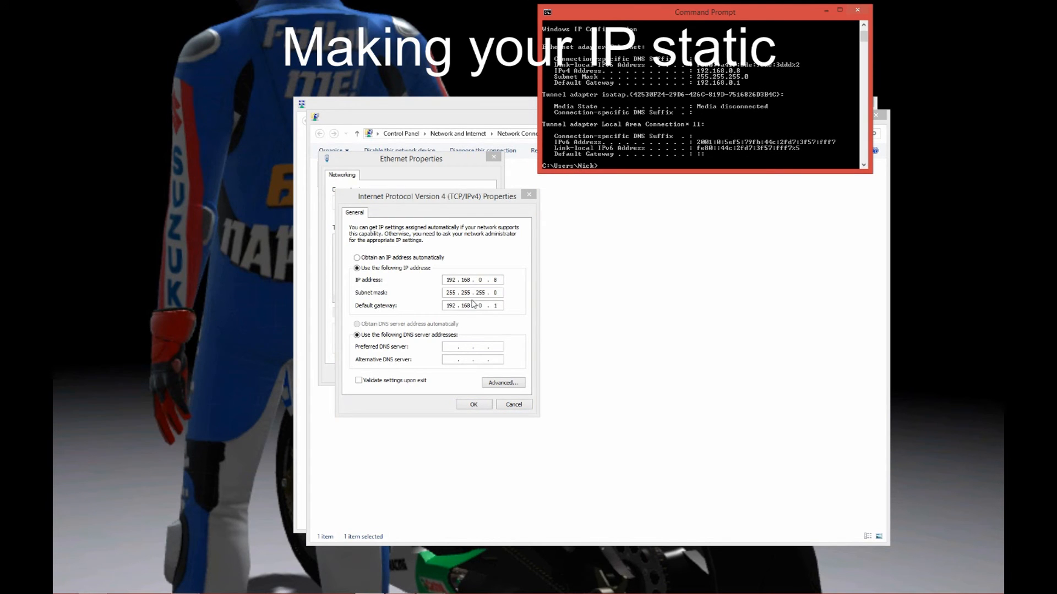
pyautogui.click(449, 198)
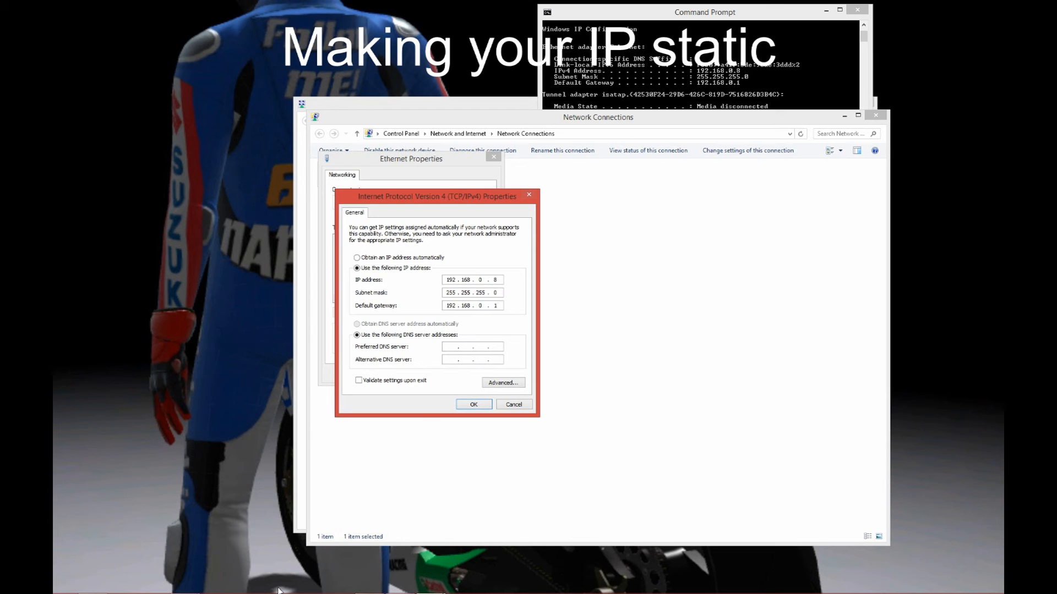
# Open Firefox and search the web for "uk dns server list"
pyautogui.moveTo(251, 592)
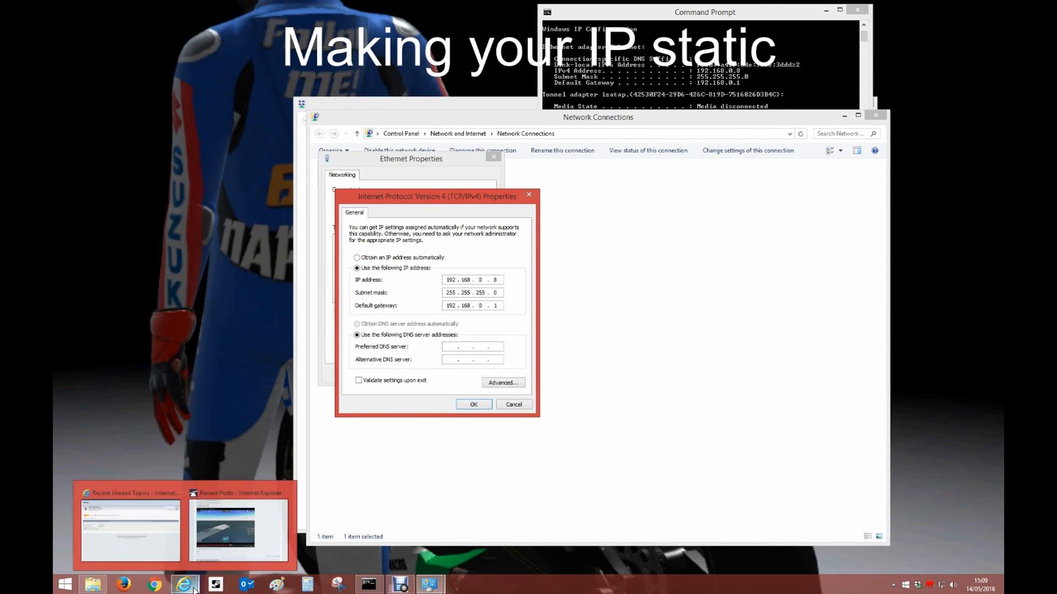
pyautogui.click(124, 586)
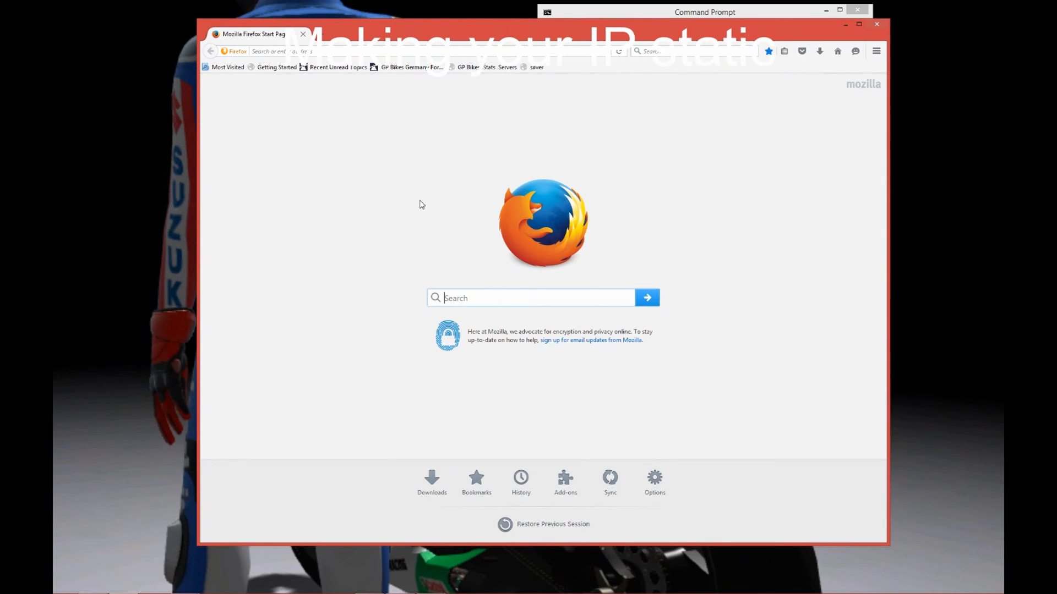
pyautogui.rightClick(464, 300)
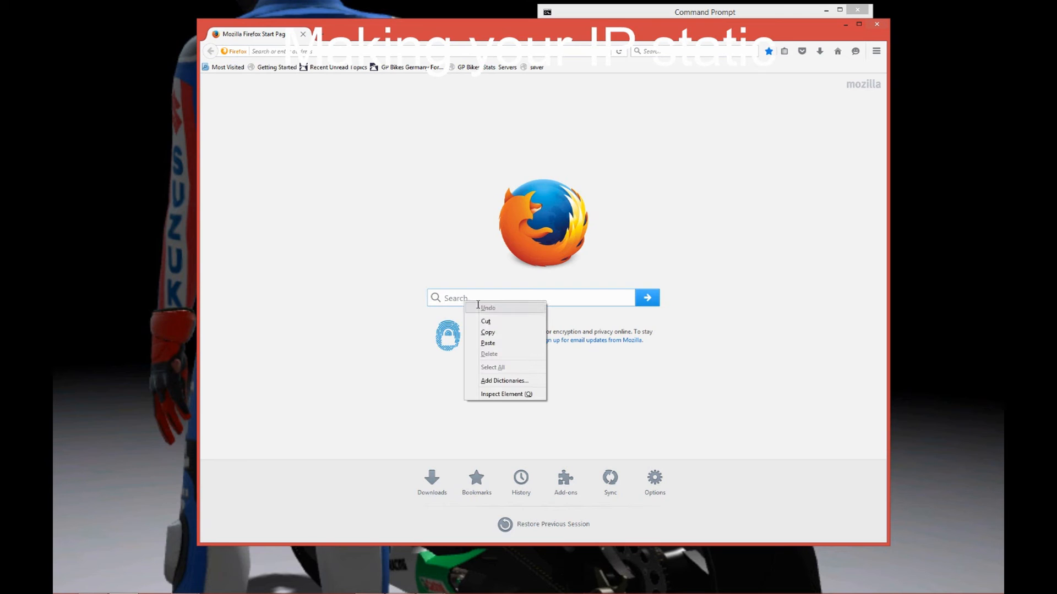
pyautogui.click(488, 343)
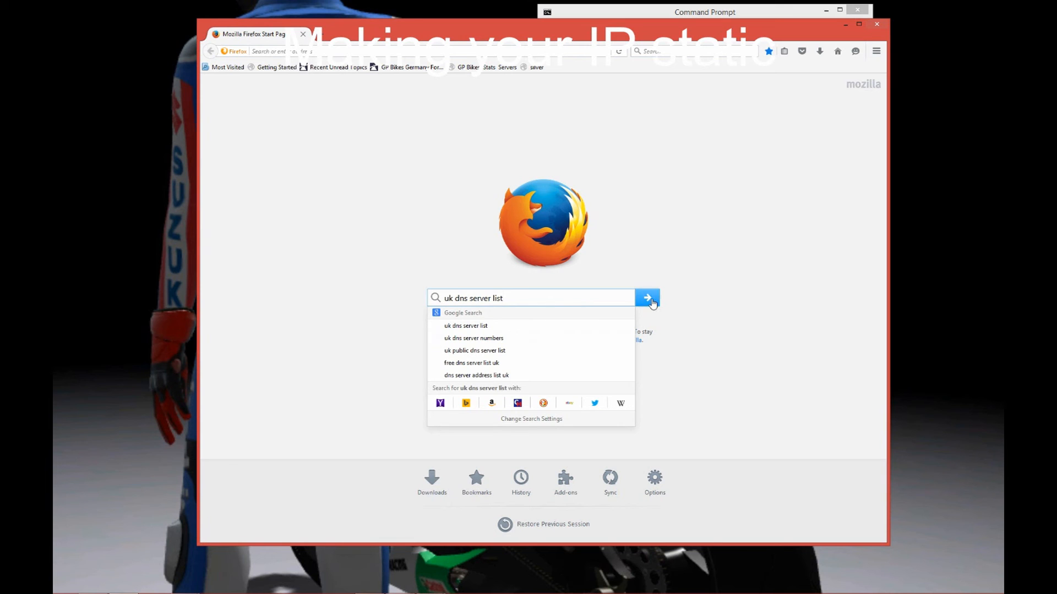
pyautogui.click(648, 298)
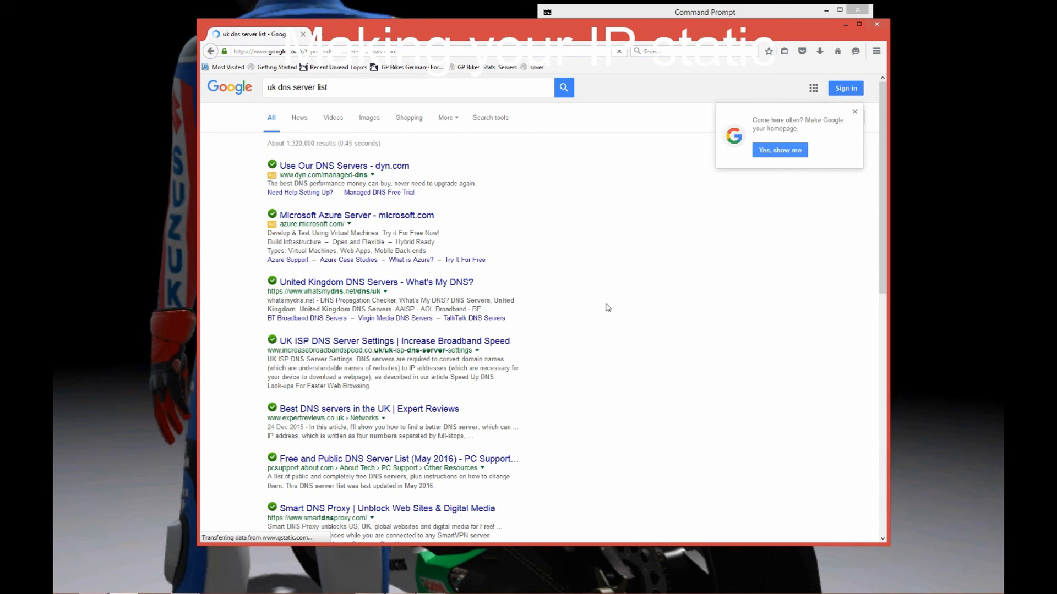
# Open the whatsmydns.net list of United Kingdom DNS servers and go to the Virgin Media entry
pyautogui.click(359, 284)
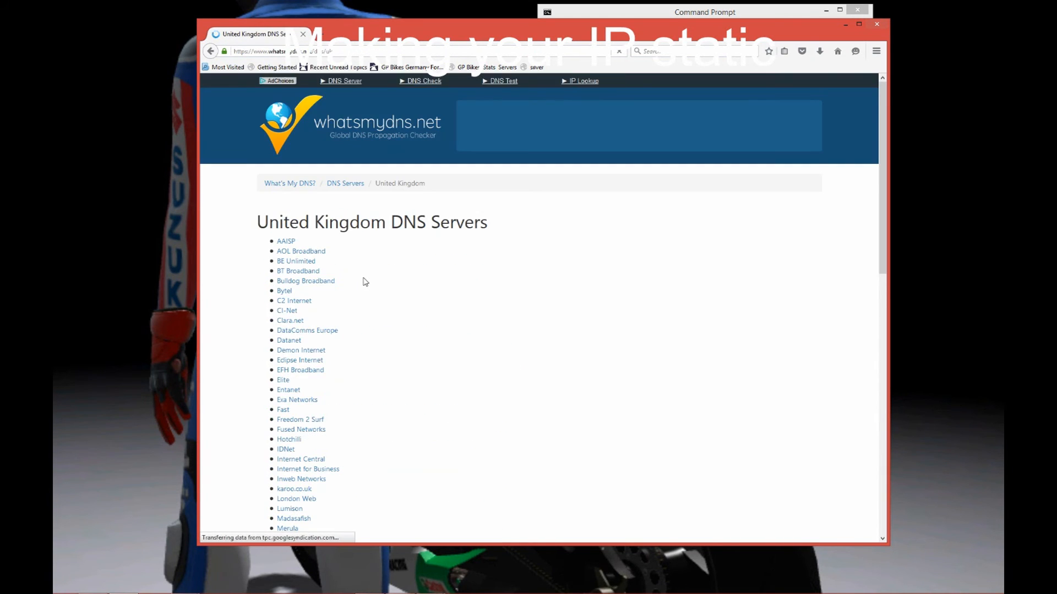
pyautogui.scroll(-4, 366, 283)
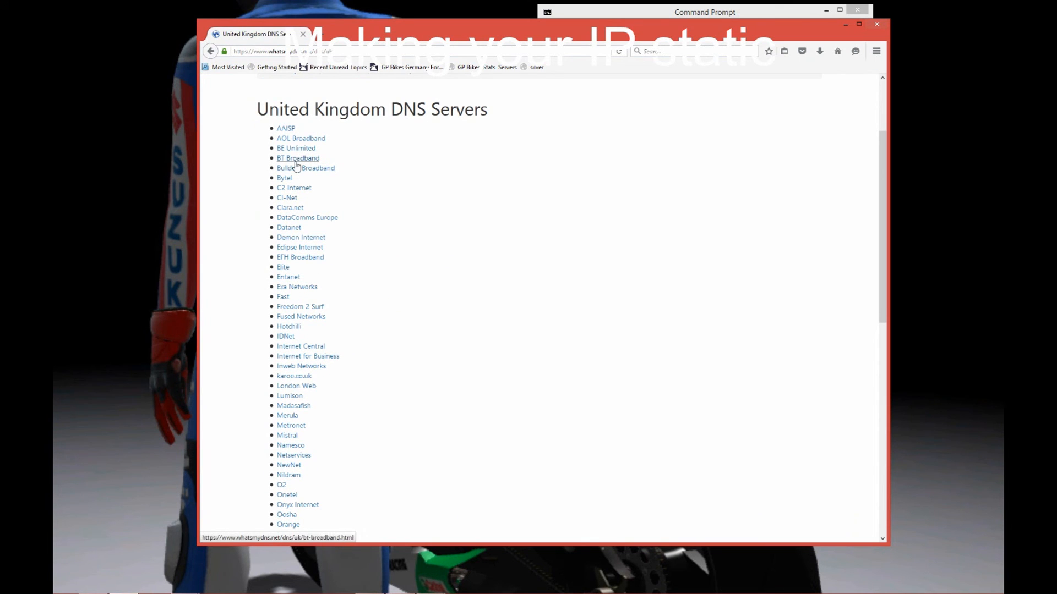
pyautogui.scroll(-4, 359, 325)
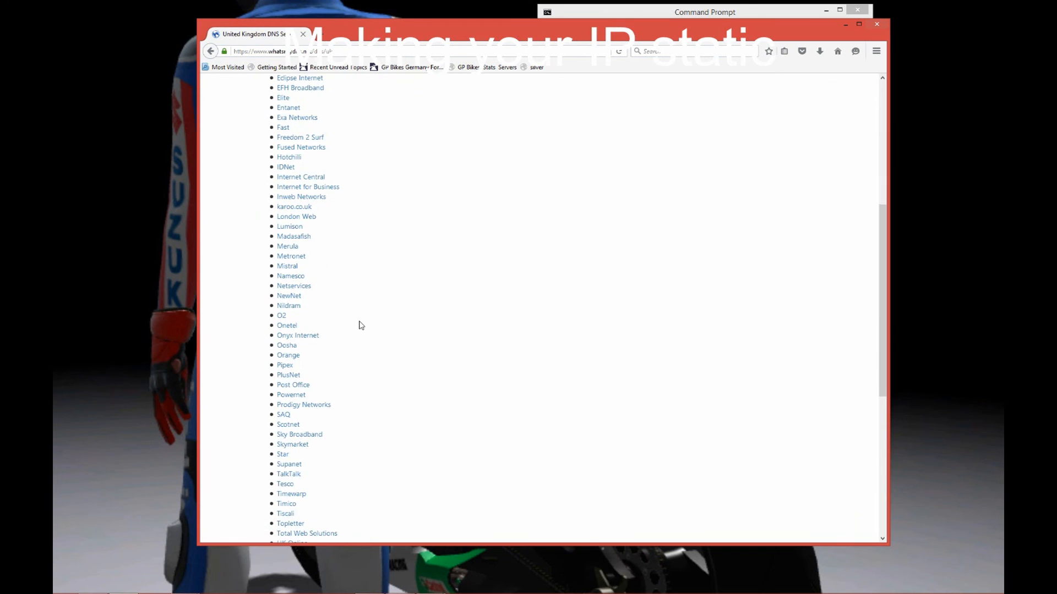
pyautogui.scroll(-1, 361, 325)
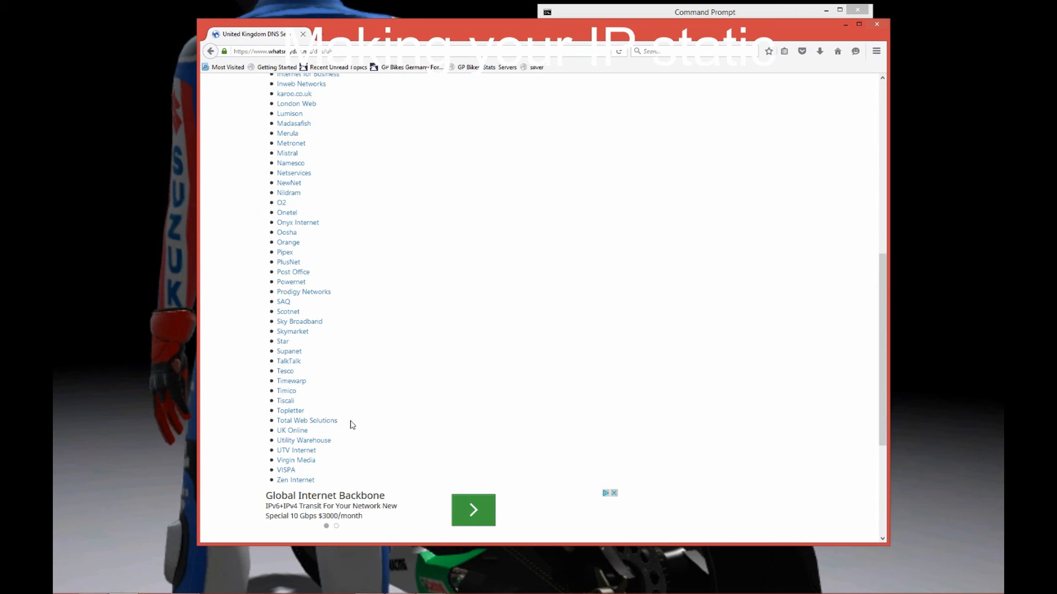
pyautogui.click(313, 465)
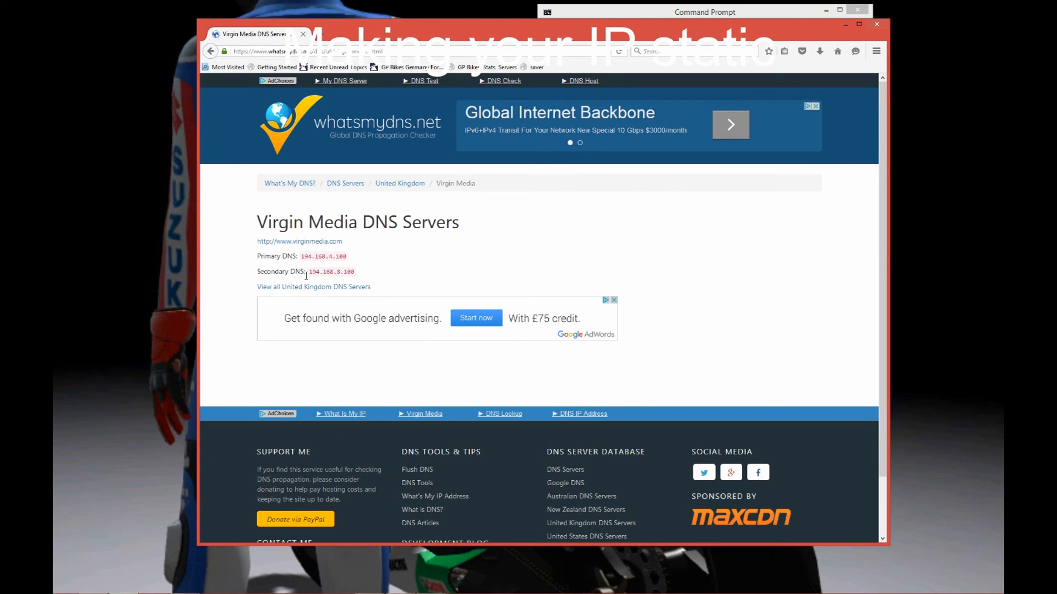
# Arrange the browser beside the IPv4 properties and set the preferred DNS server to 194.168.4.100 and the alternative to 194.168.8.100
pyautogui.moveTo(370, 41); pyautogui.dragTo(655, 84)
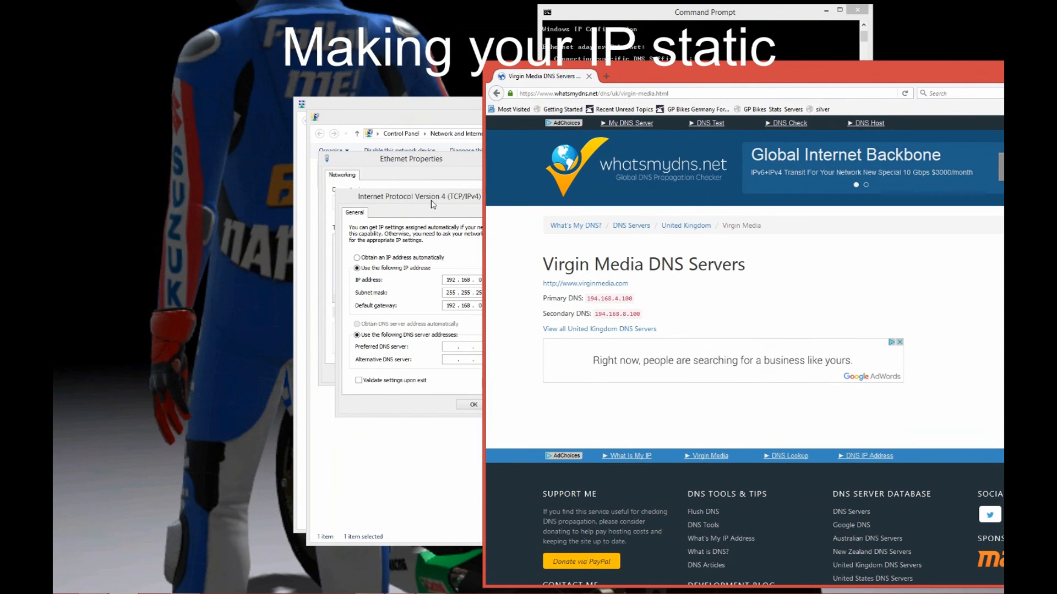
pyautogui.moveTo(432, 204); pyautogui.dragTo(278, 208)
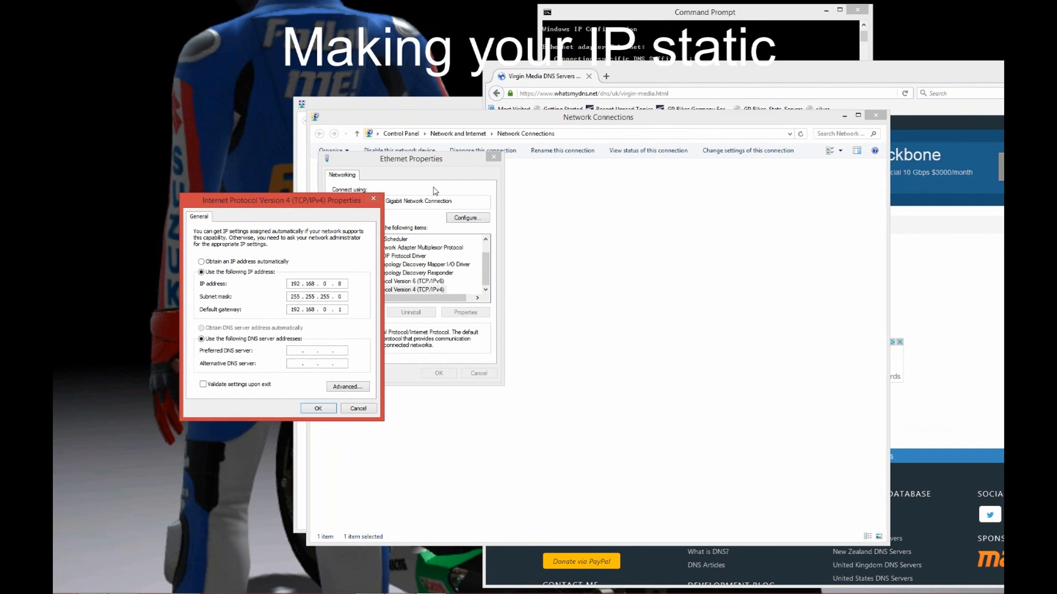
pyautogui.click(695, 77)
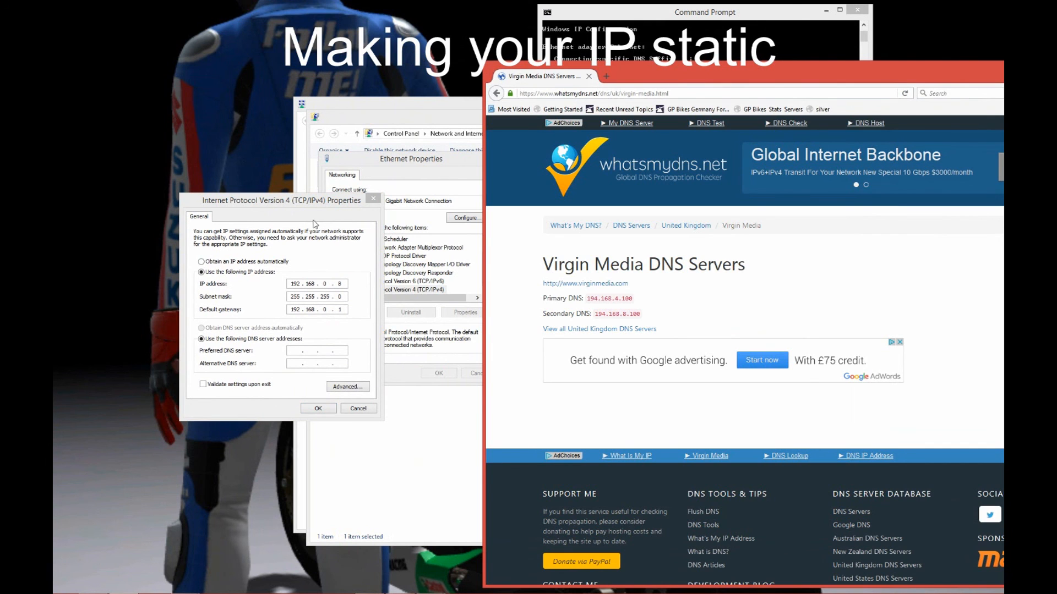
pyautogui.click(288, 205)
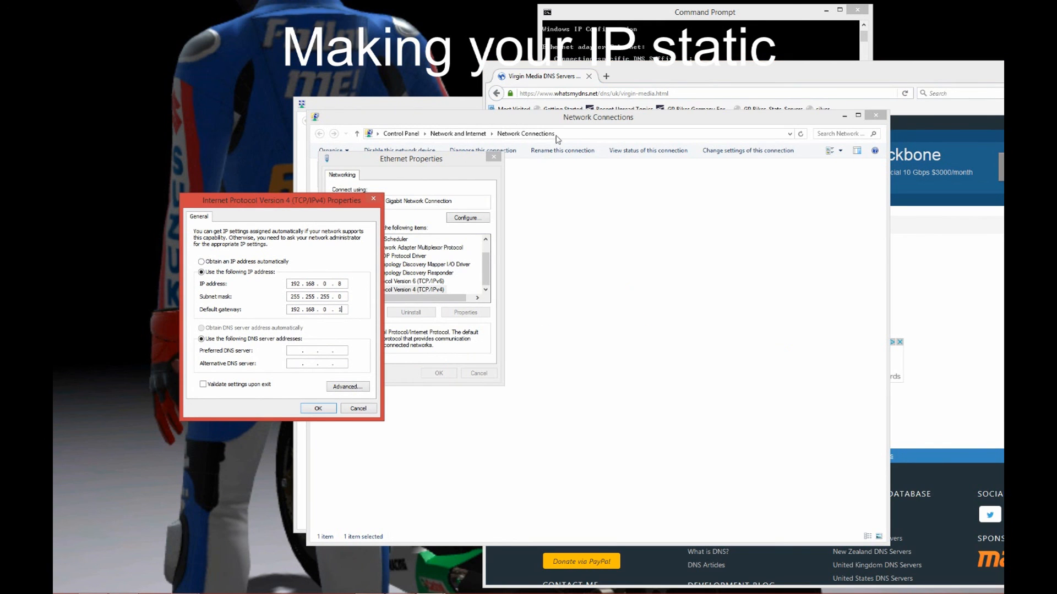
pyautogui.moveTo(770, 76); pyautogui.dragTo(750, 338)
pyautogui.click(240, 200)
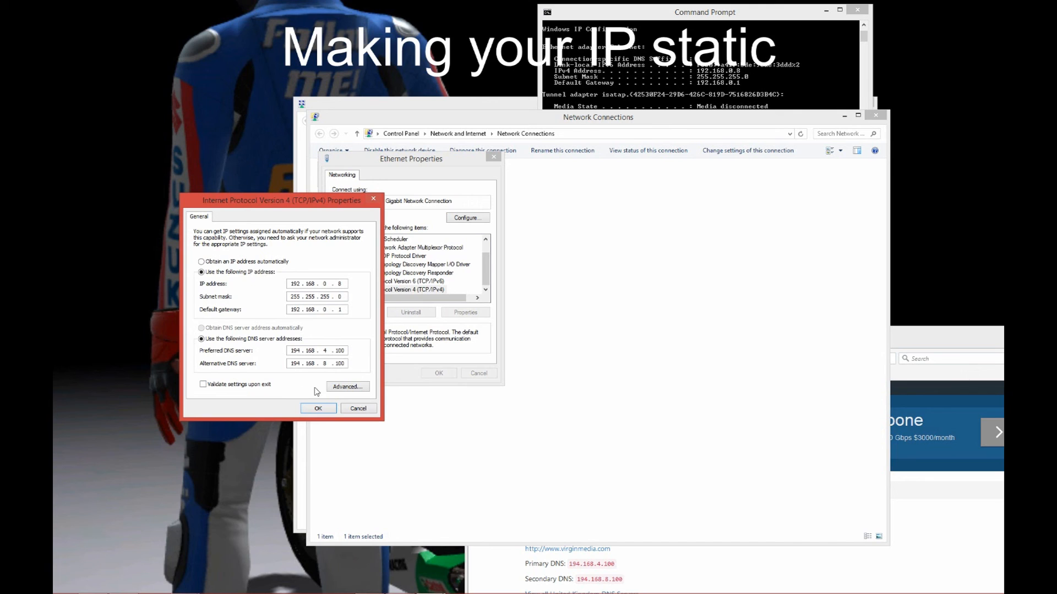
# Review the DNS server addresses in the advanced TCP/IP settings and leave without changing anything
pyautogui.click(347, 387)
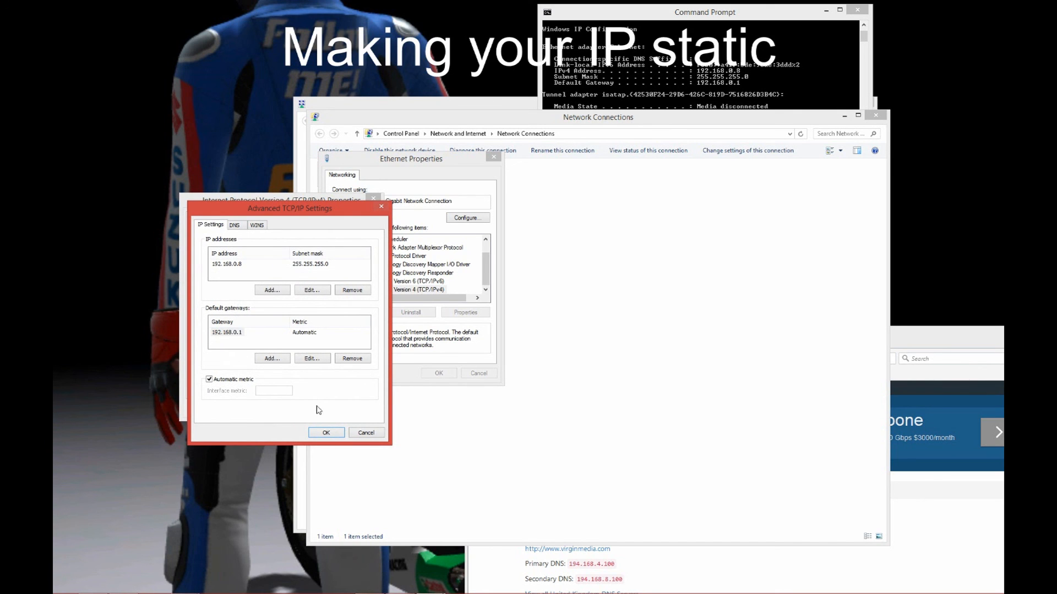
pyautogui.click(237, 225)
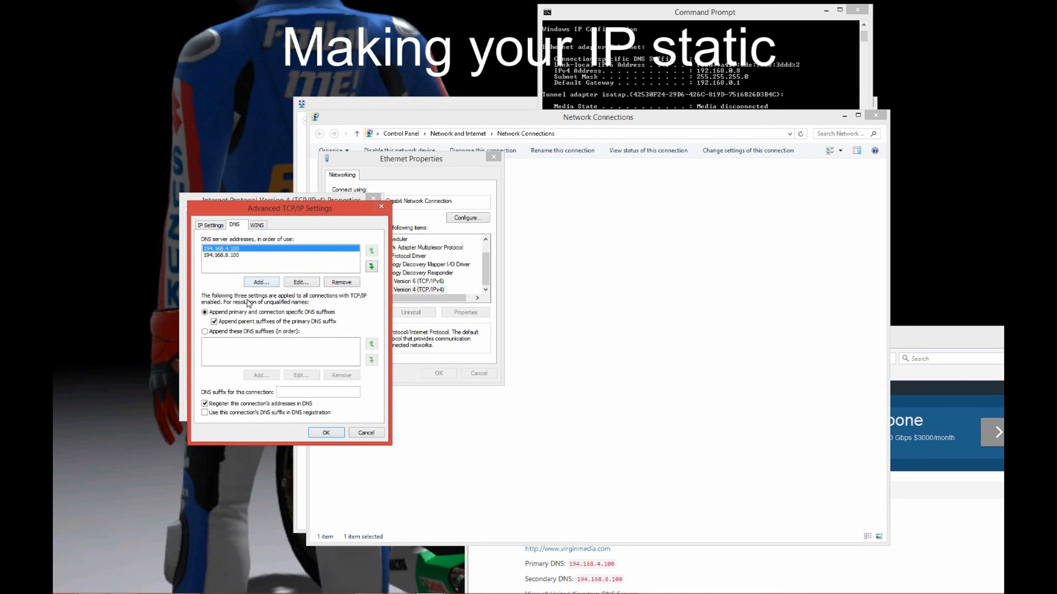
pyautogui.click(366, 433)
# Apply the IPv4 settings and close the Ethernet Properties, Network Connections and Network and Sharing Center windows
pyautogui.click(326, 410)
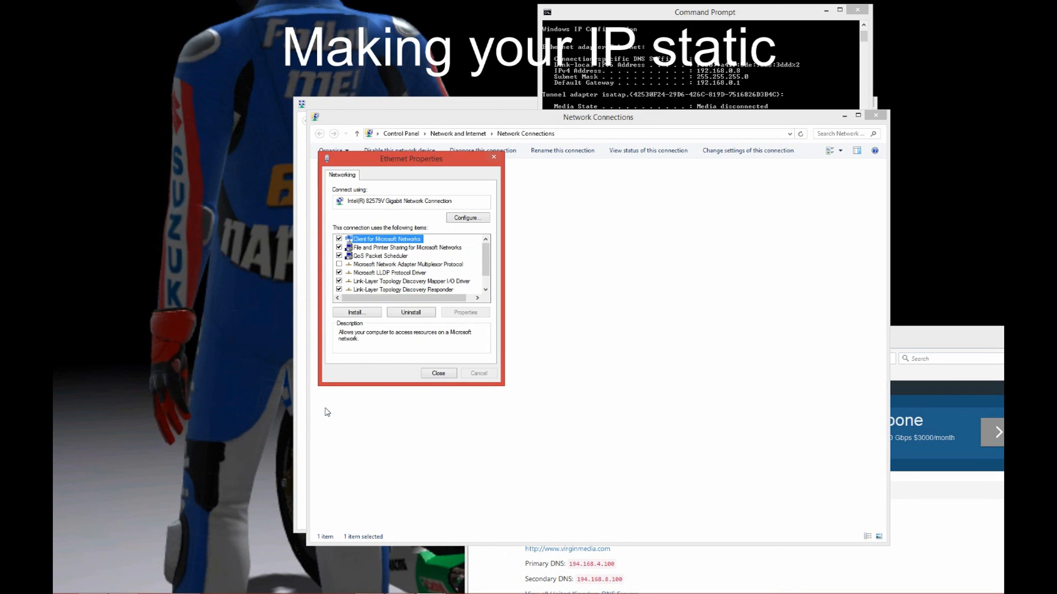
pyautogui.click(434, 374)
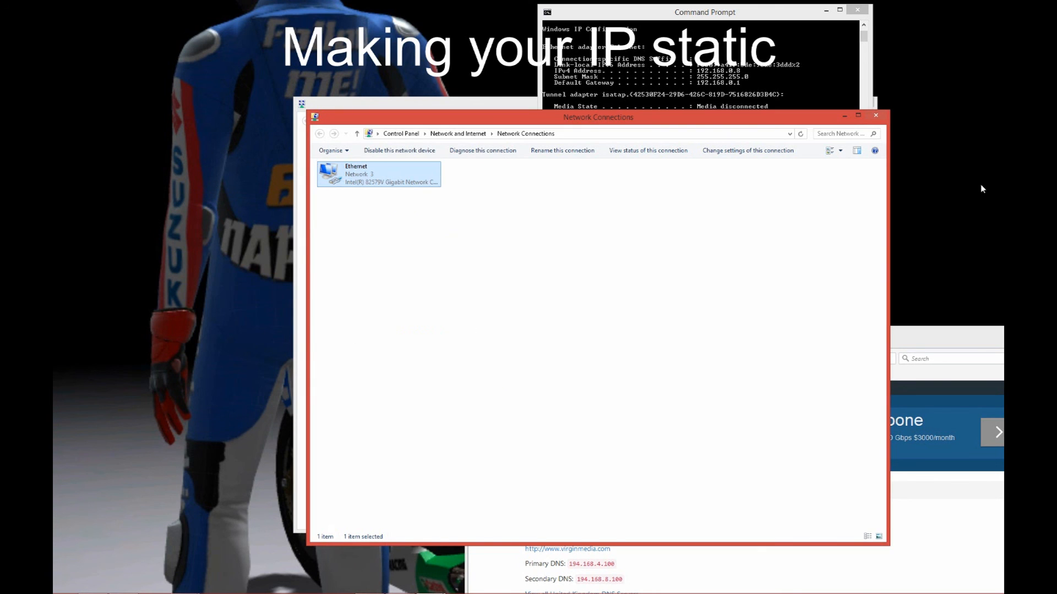
pyautogui.click(875, 116)
pyautogui.click(455, 106)
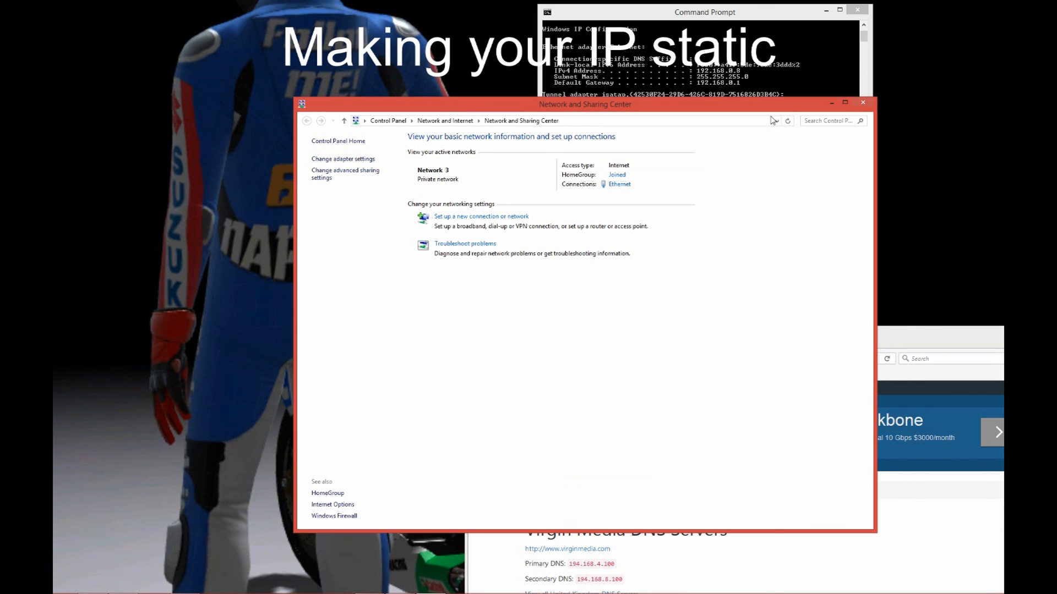
pyautogui.click(861, 104)
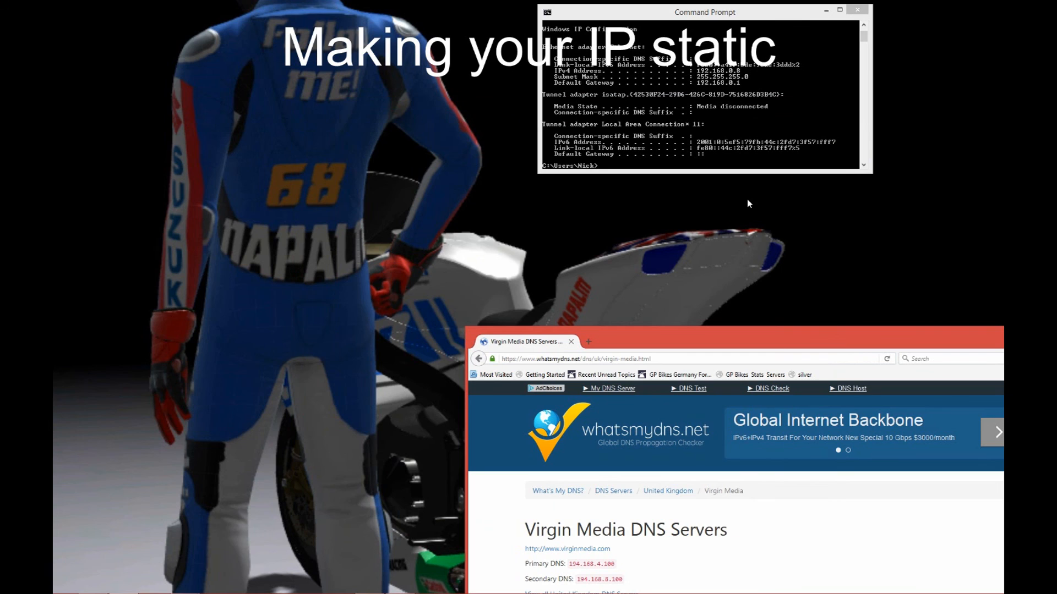